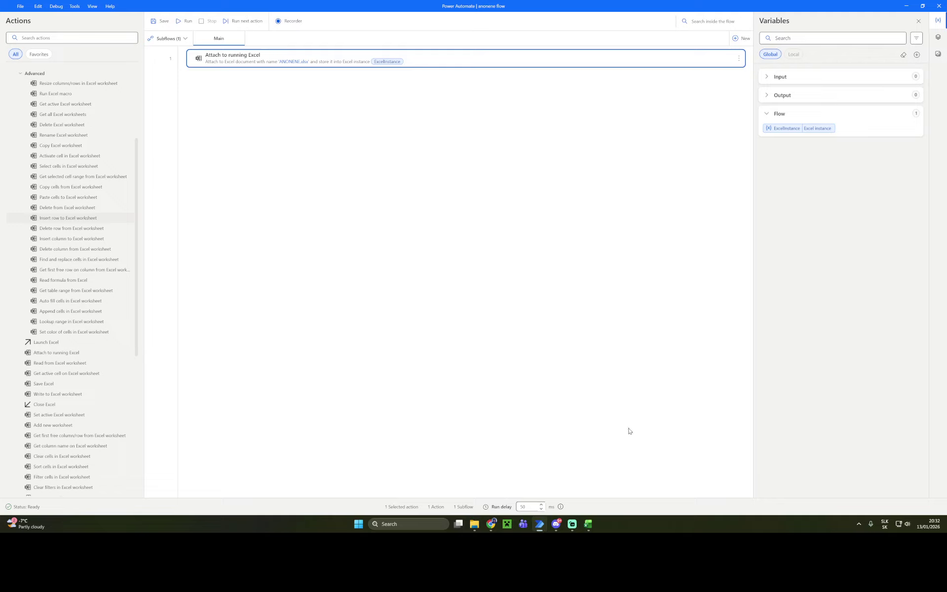
Switch to the ANONENE workbook in Excel and insert a blank row above row 7.
left_click(587, 523)
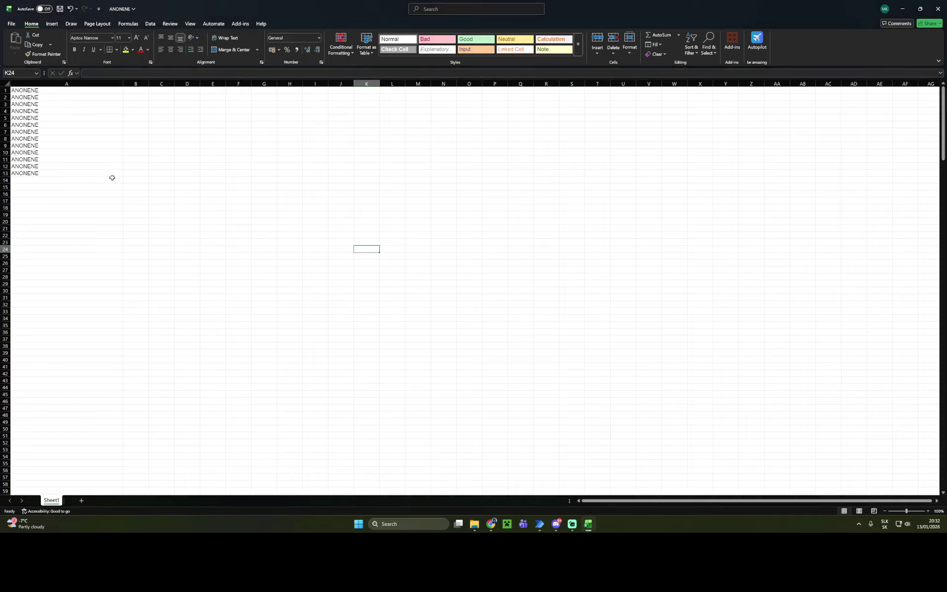
left_click(43, 90)
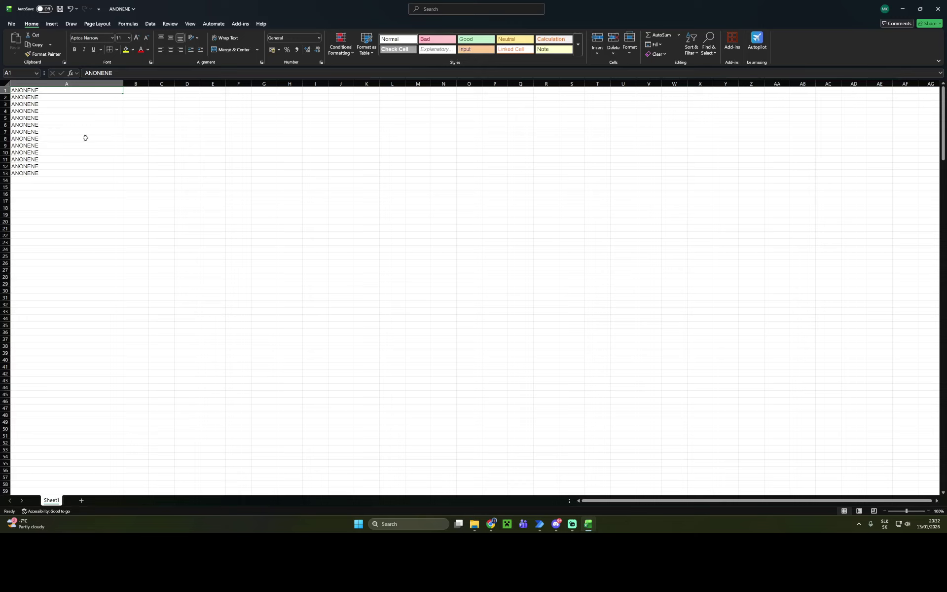
right_click(5, 131)
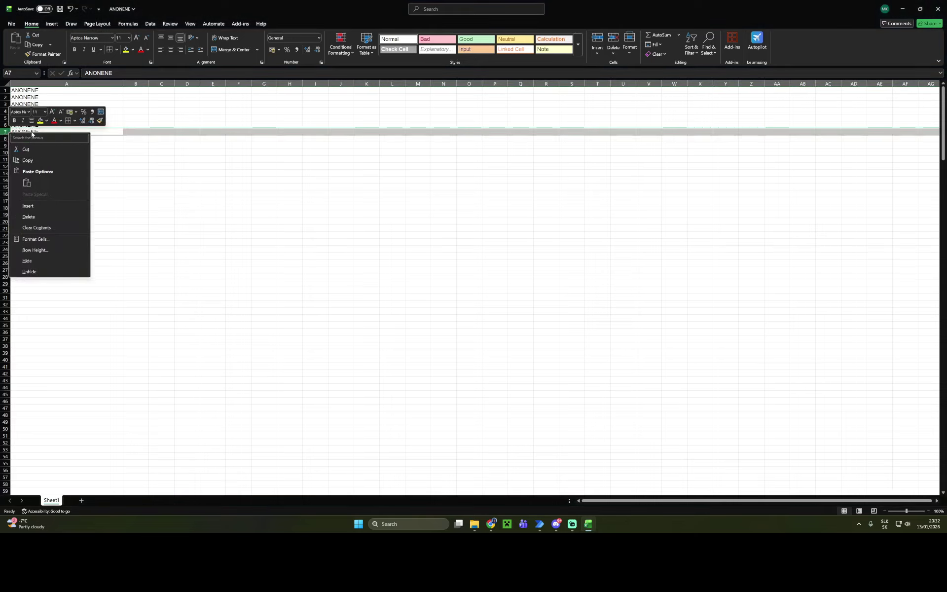
key("Escape")
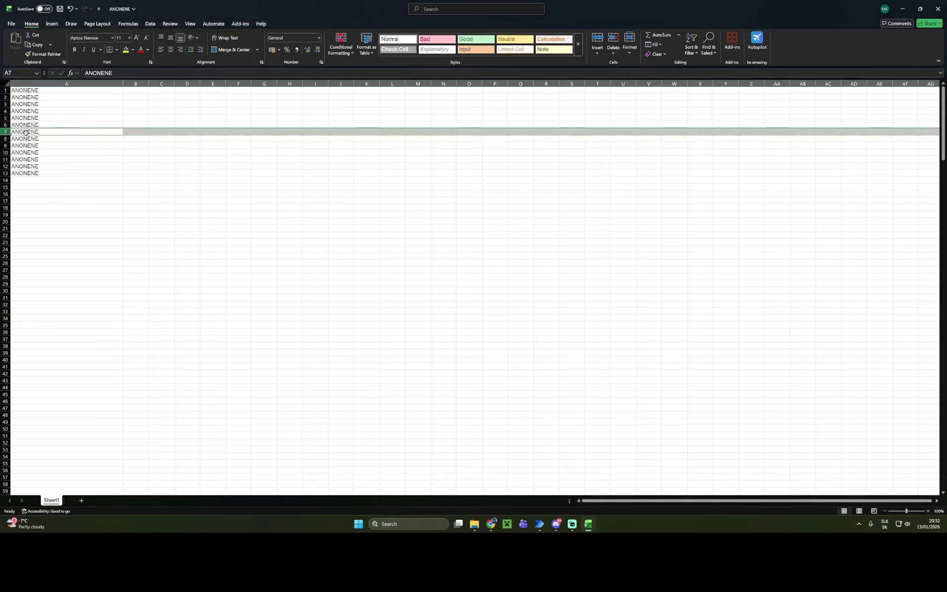
right_click(5, 131)
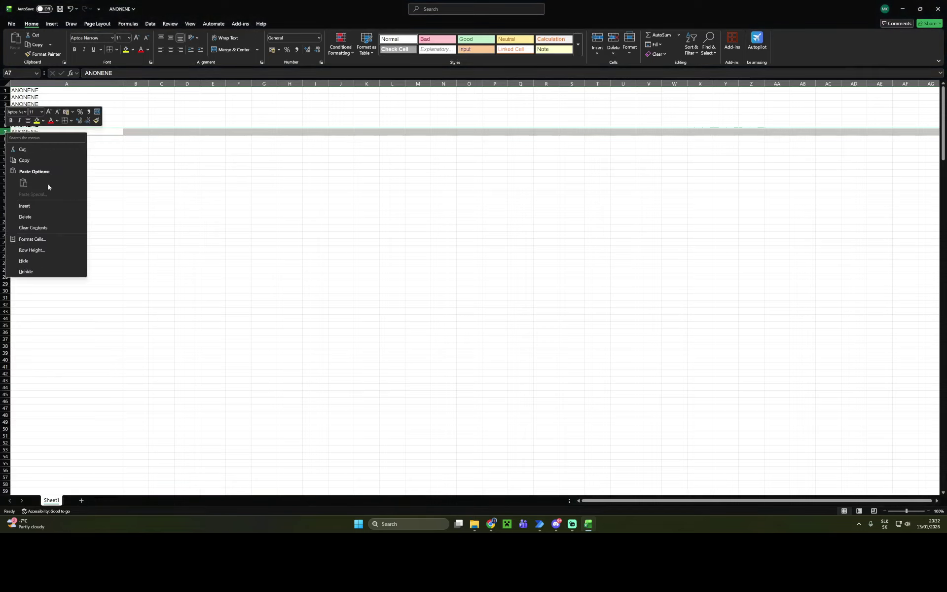
left_click(37, 204)
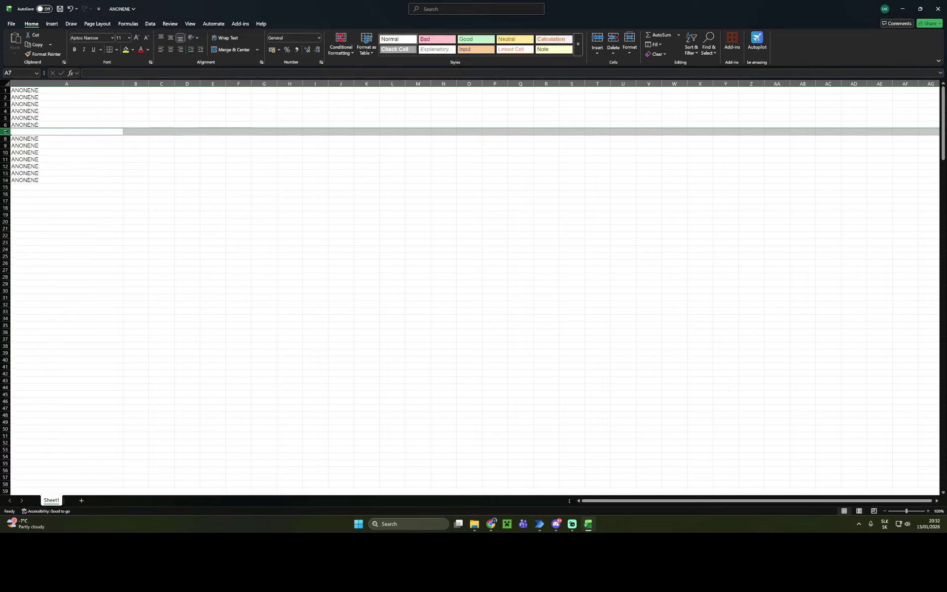
Delete the blank row 7 from Sheet1.
right_click(5, 132)
key("Escape")
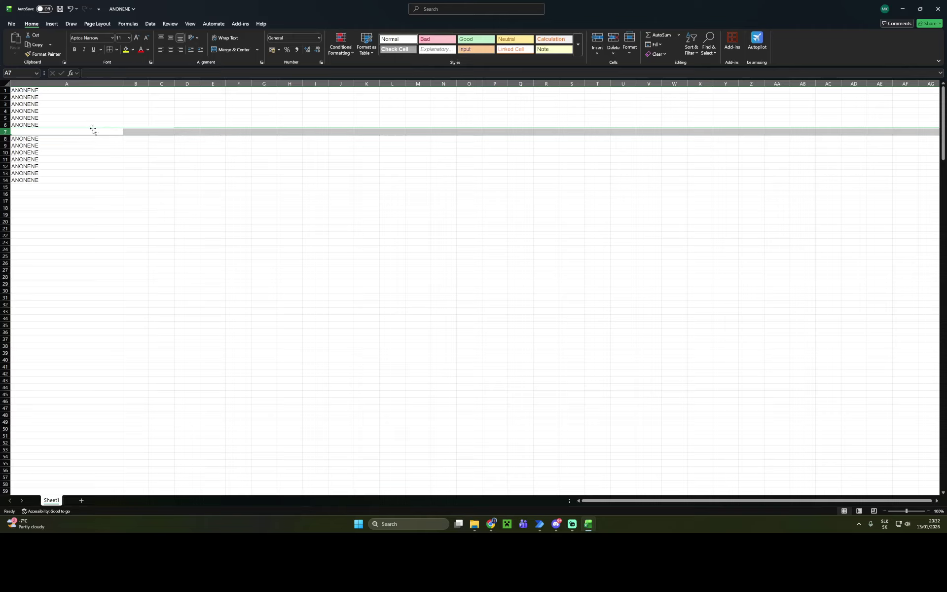
right_click(6, 132)
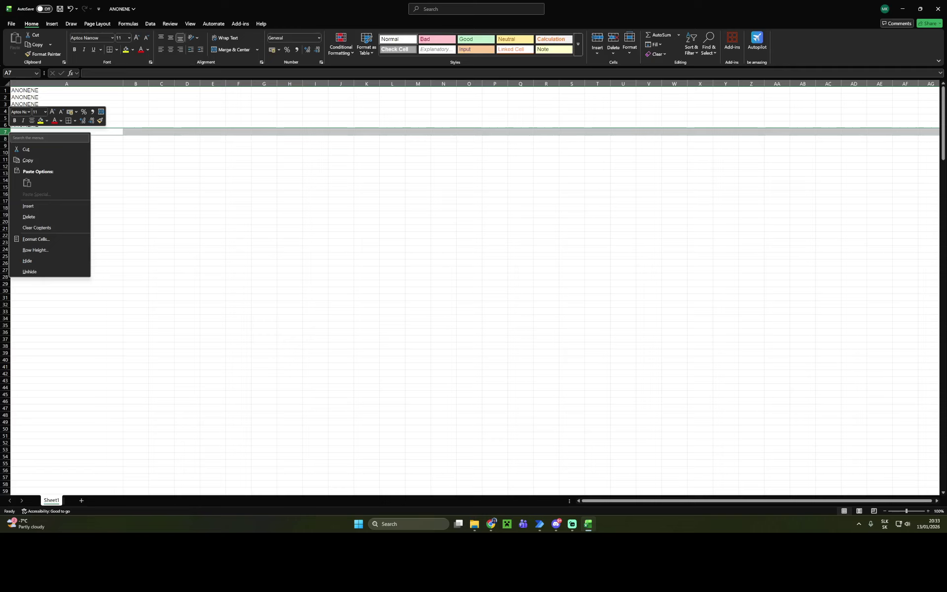
left_click(44, 217)
left_click(144, 98)
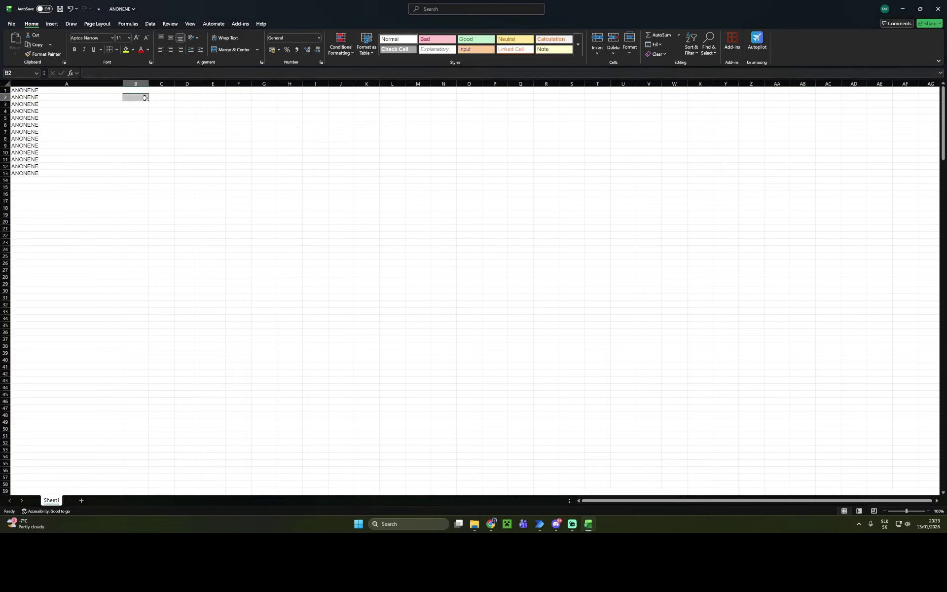
left_click(136, 84)
left_click(150, 96)
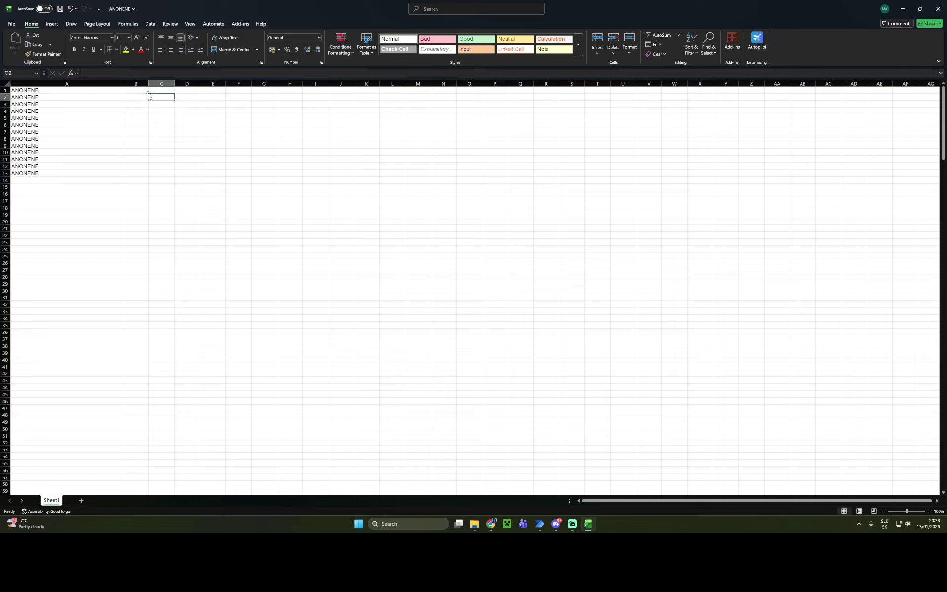
left_click(143, 93)
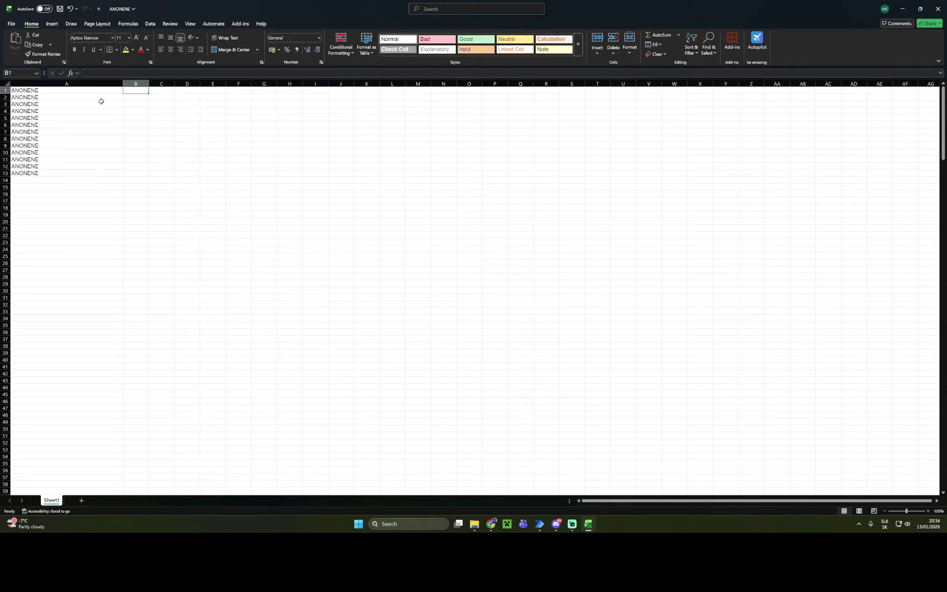
left_click_drag(38, 97, 34, 165)
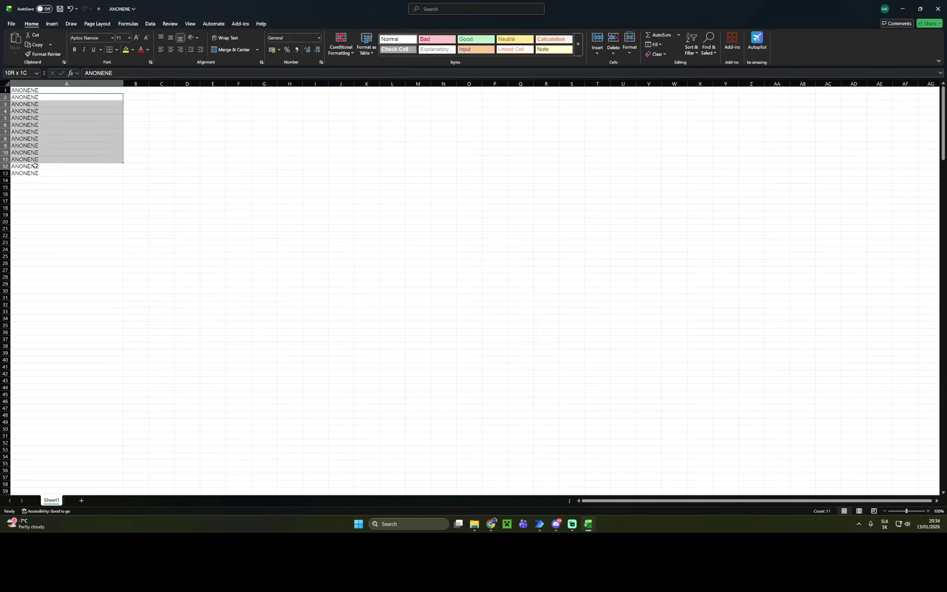
left_click(144, 117)
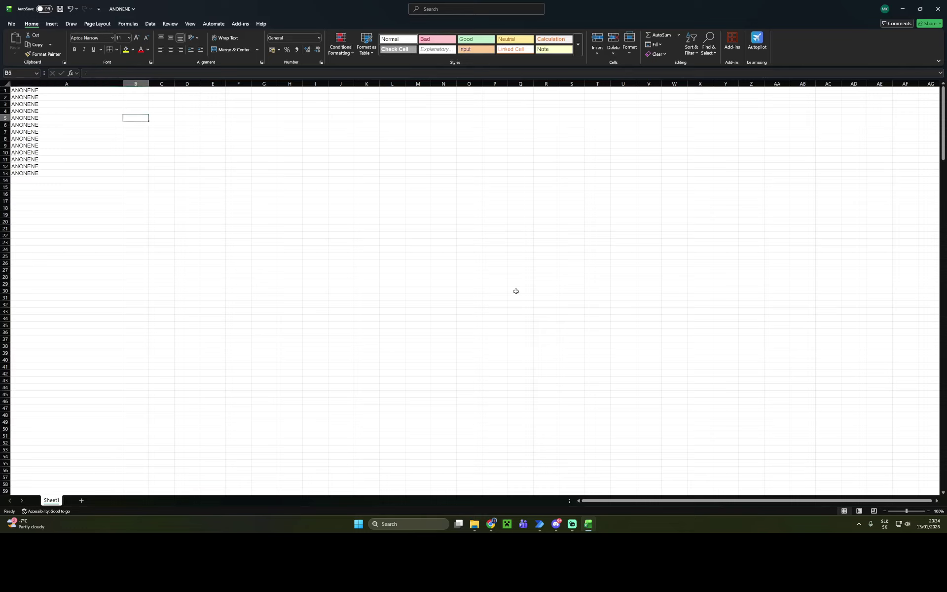
Switch to Power Automate, run the anonene flow, and return to the workbook in Excel.
mouse_move(540, 524)
left_click(560, 485)
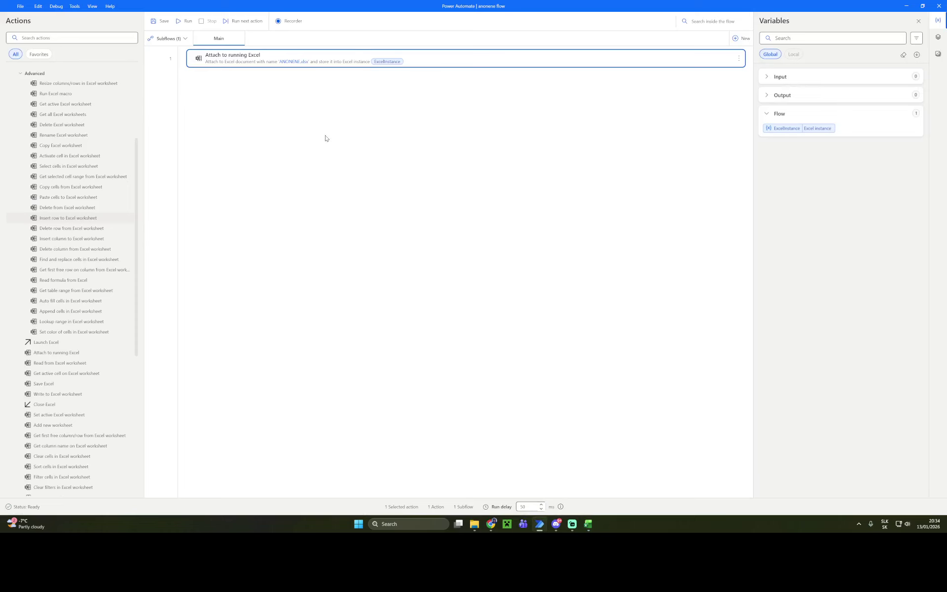
left_click(326, 138)
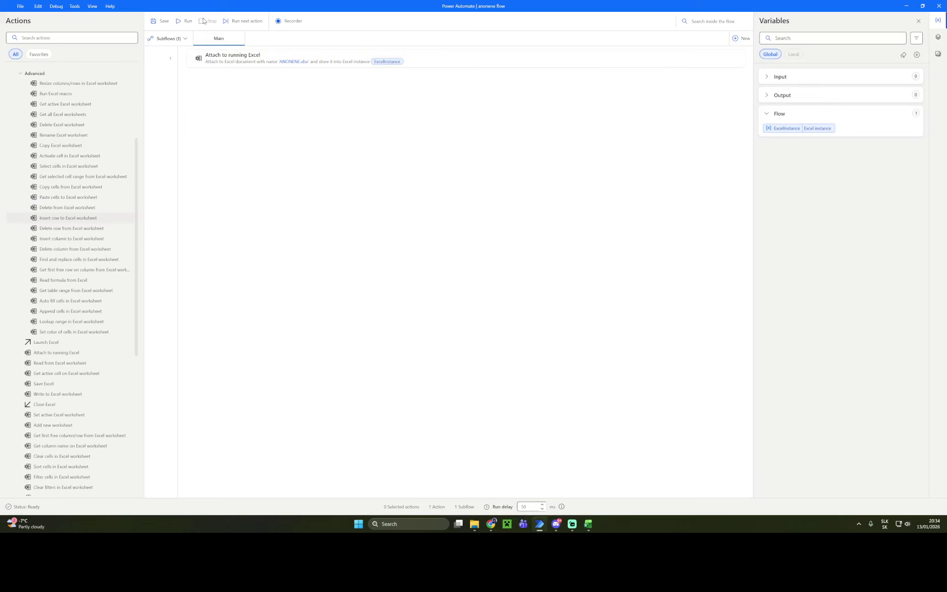
left_click(186, 21)
left_click(588, 524)
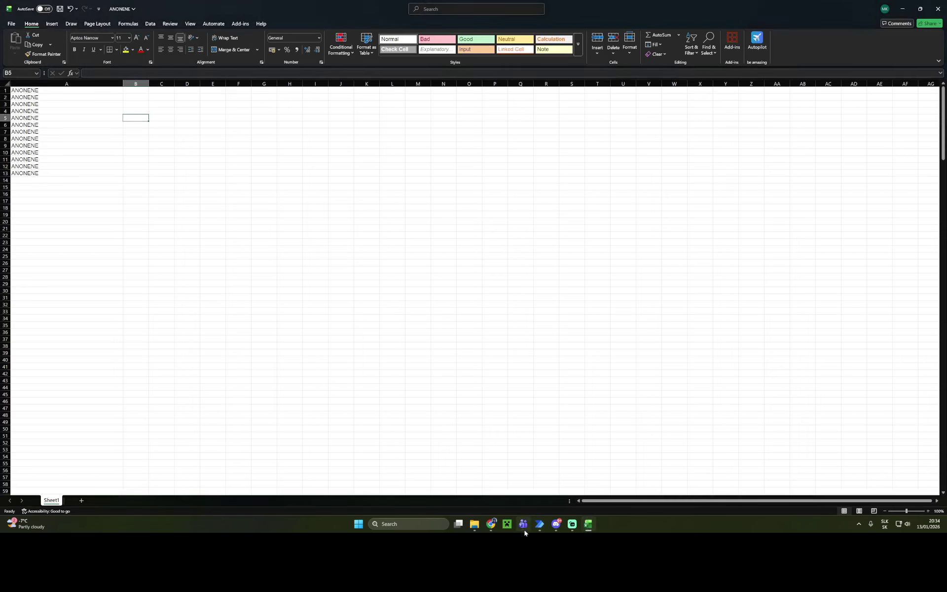
Switch to Power Automate and add a Get first free row on column from Excel worksheet action for column 1.
left_click(539, 524)
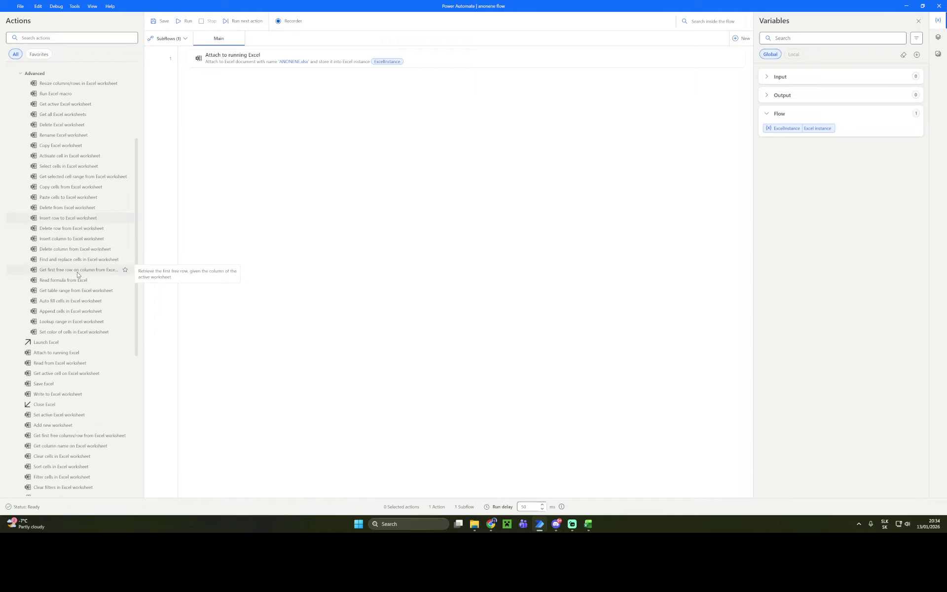
left_click_drag(77, 271, 262, 139)
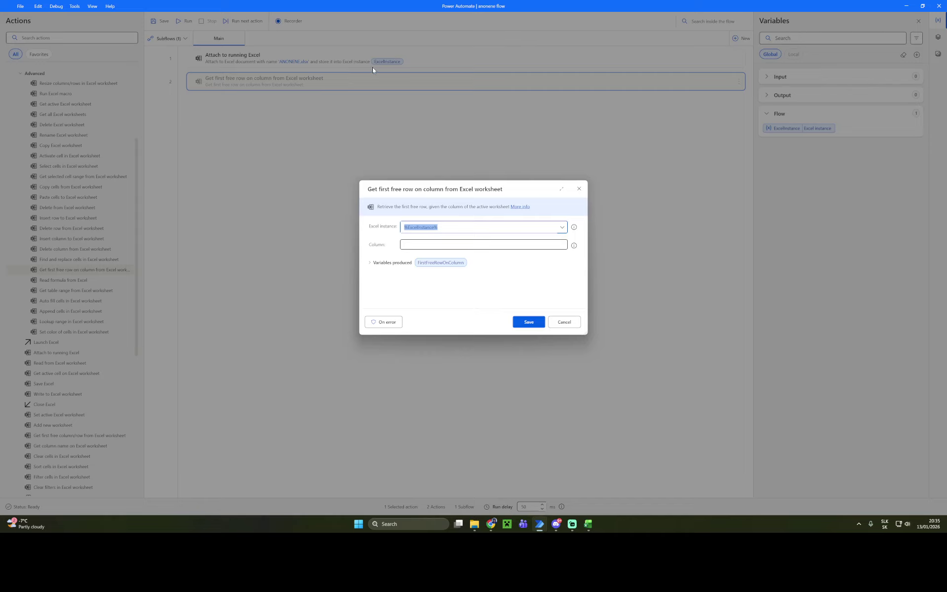
left_click(425, 247)
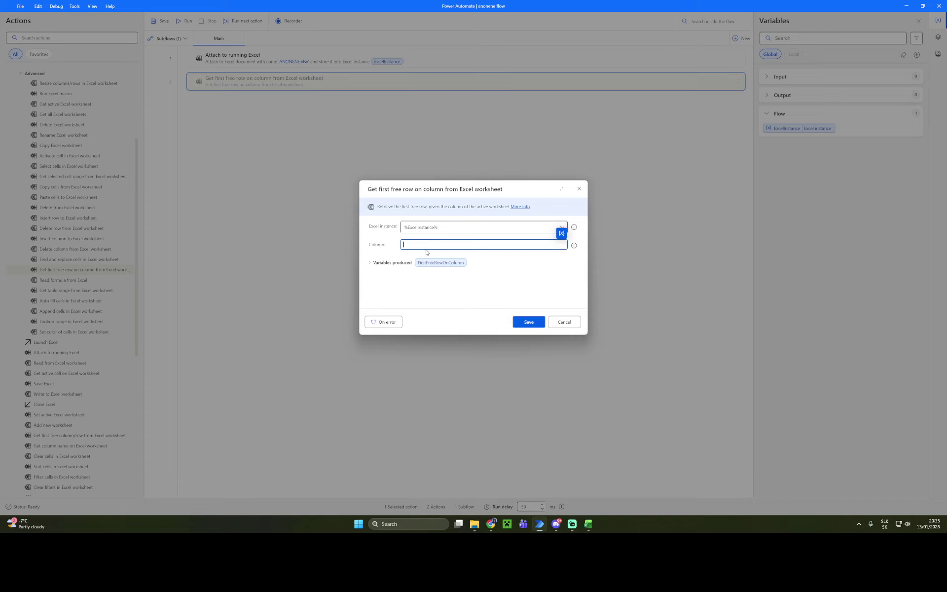
type("1")
left_click(529, 322)
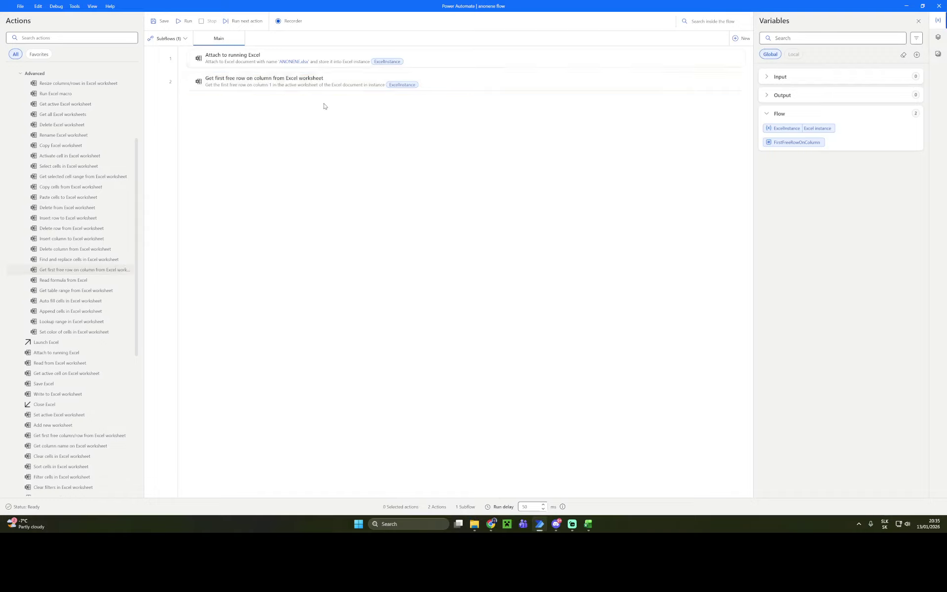
Run the flow, then switch to Excel and select row 14 to compare it with the FirstFreeRowOnColumn variable.
left_click(185, 20)
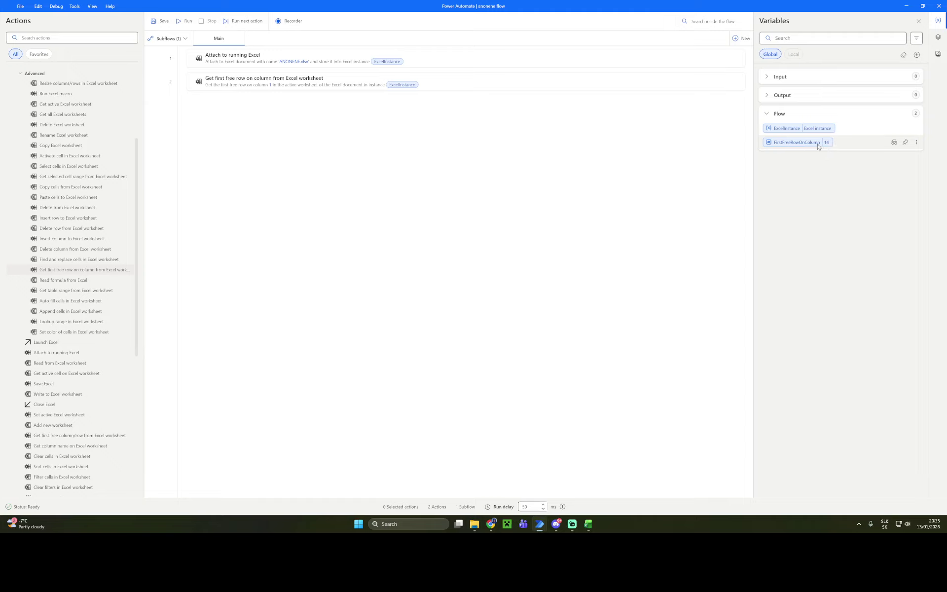
left_click(591, 527)
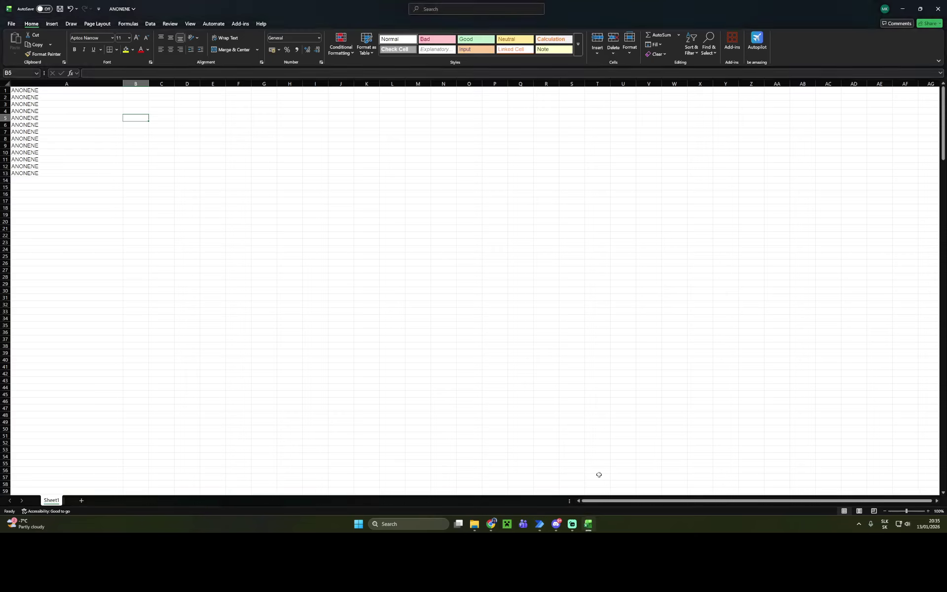
left_click_drag(9, 182, 8, 181)
left_click(8, 181)
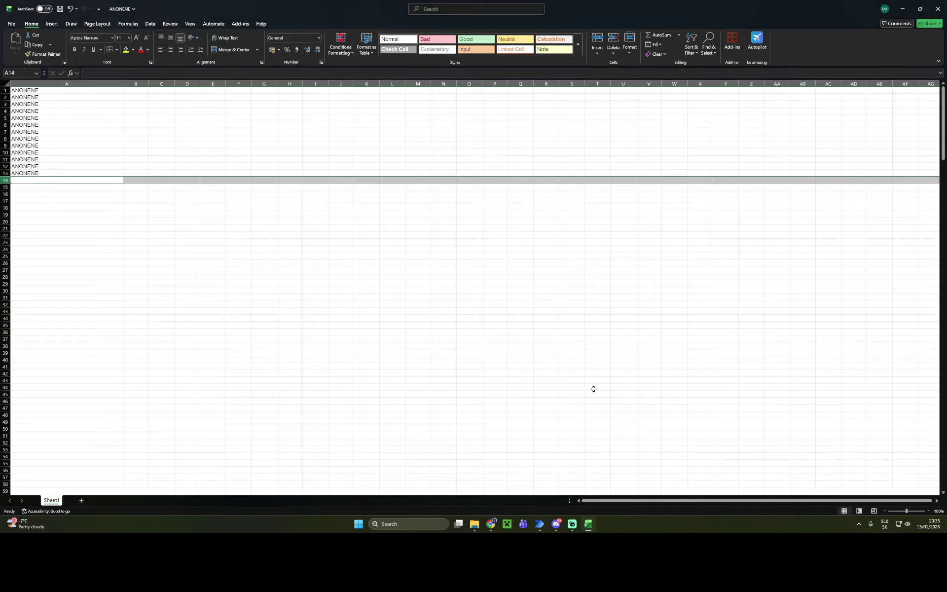
Switch to Power Automate and add an Insert row to Excel worksheet action with the FirstFreeRowOnColumn variable as row index.
mouse_move(542, 525)
left_click(562, 485)
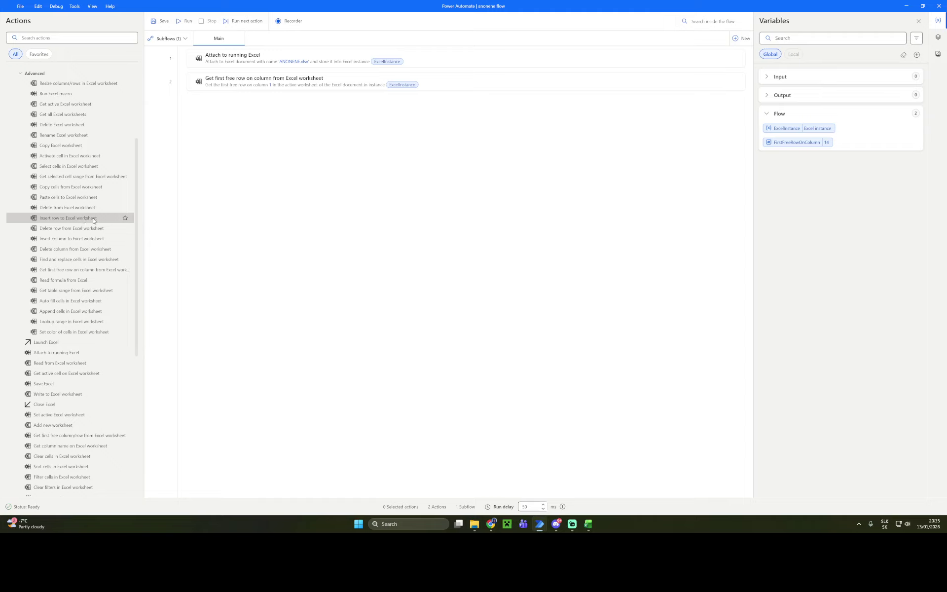
left_click_drag(95, 219, 280, 121)
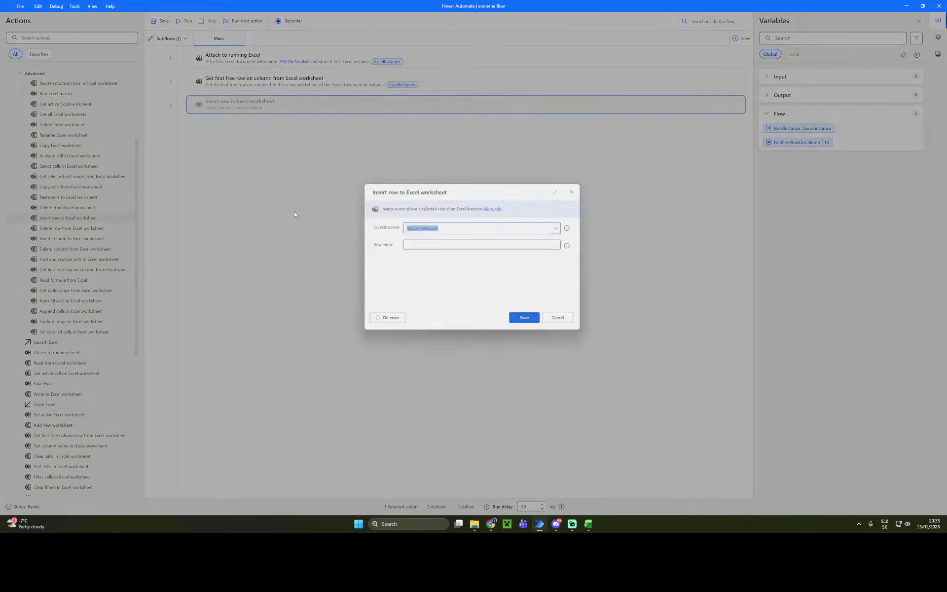
key("Tab")
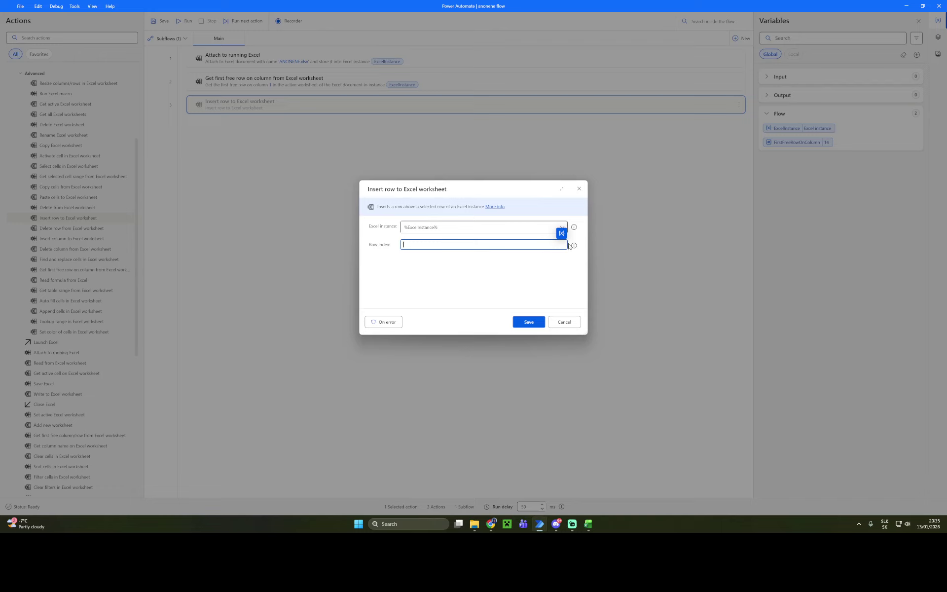
left_click(561, 234)
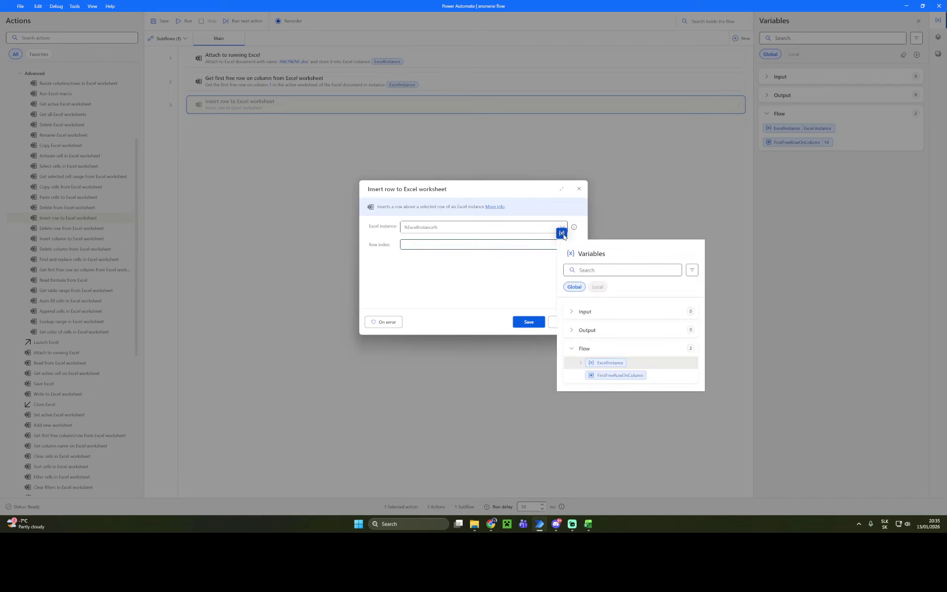
double_click(616, 378)
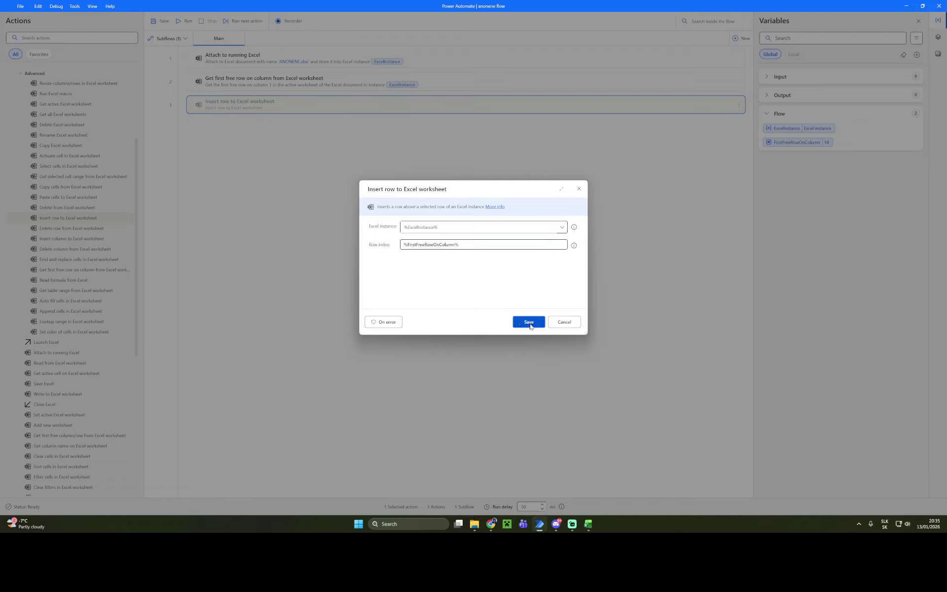
Switch to Excel and examine the filled cells in column A and the first empty row below them.
left_click(587, 523)
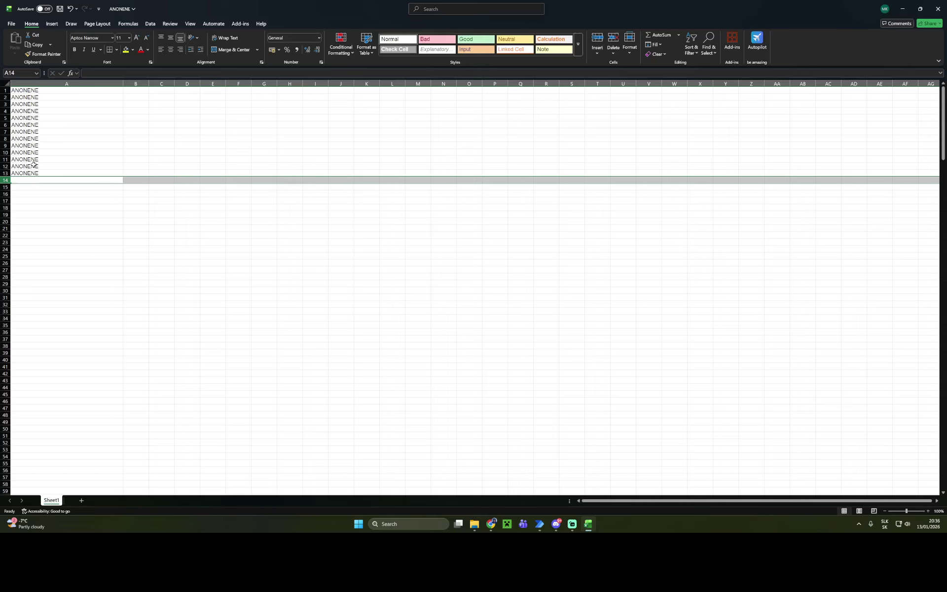
left_click(46, 173)
left_click(43, 145)
left_click(42, 132)
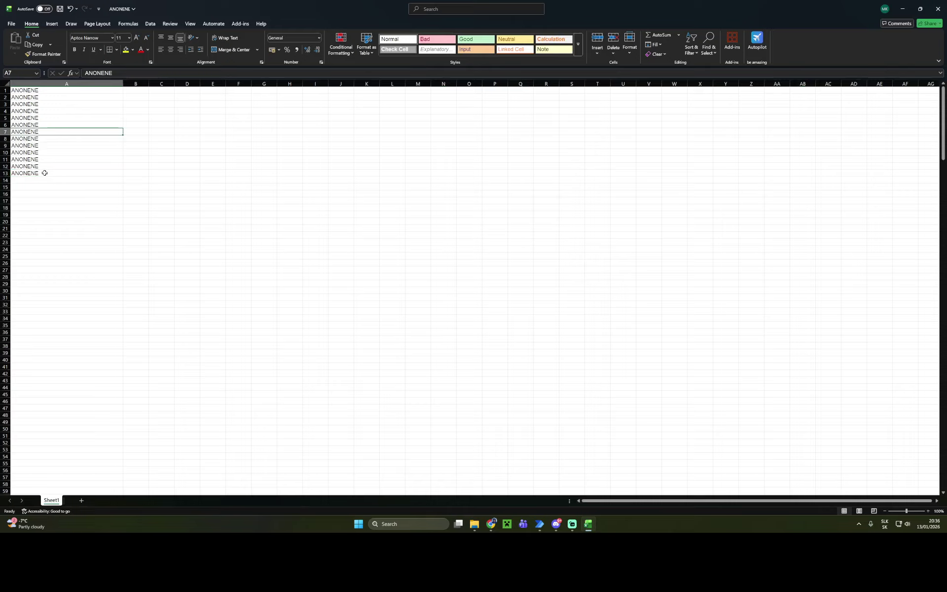
left_click(29, 180)
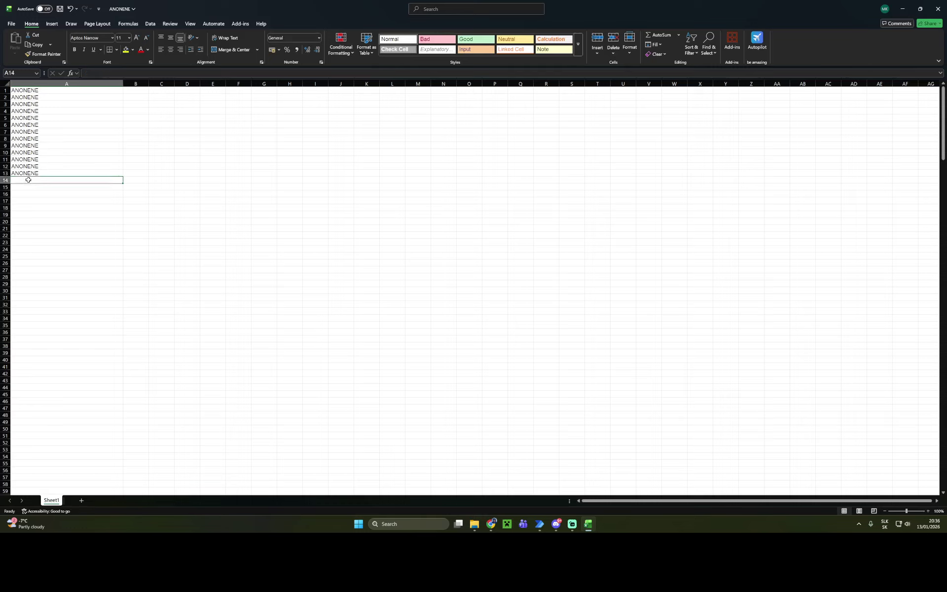
left_click(39, 173)
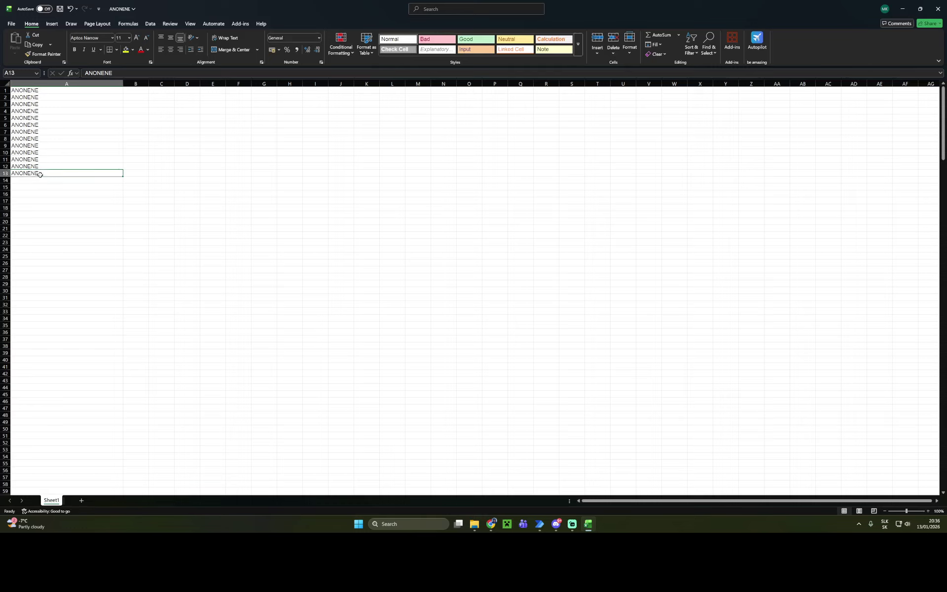
left_click(41, 167)
left_click(43, 160)
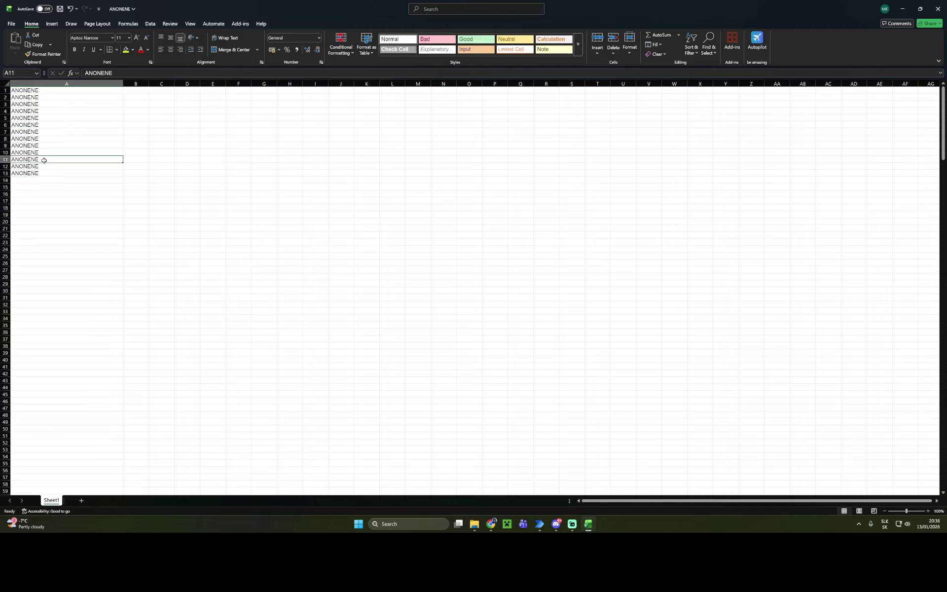
left_click(46, 153)
left_click(43, 146)
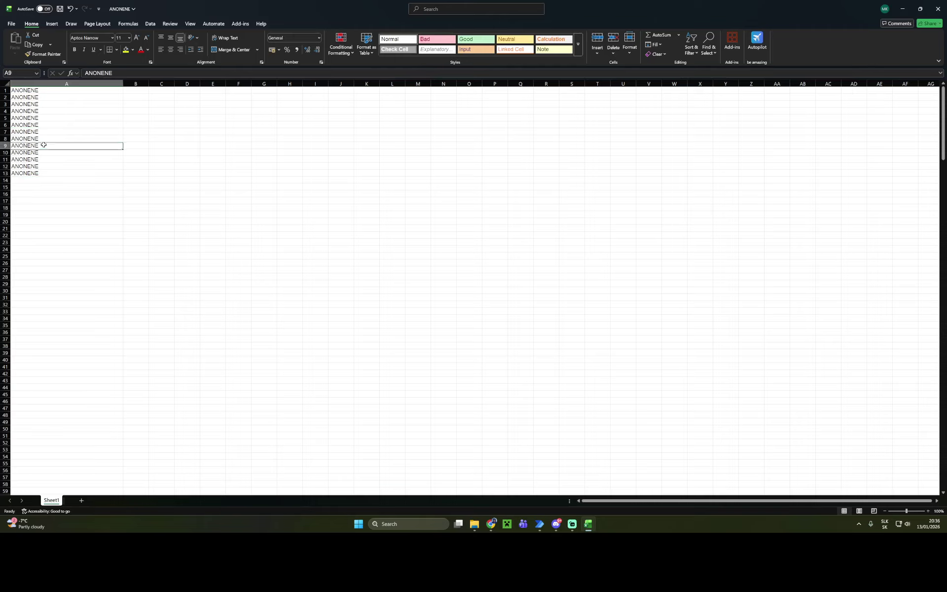
left_click(42, 139)
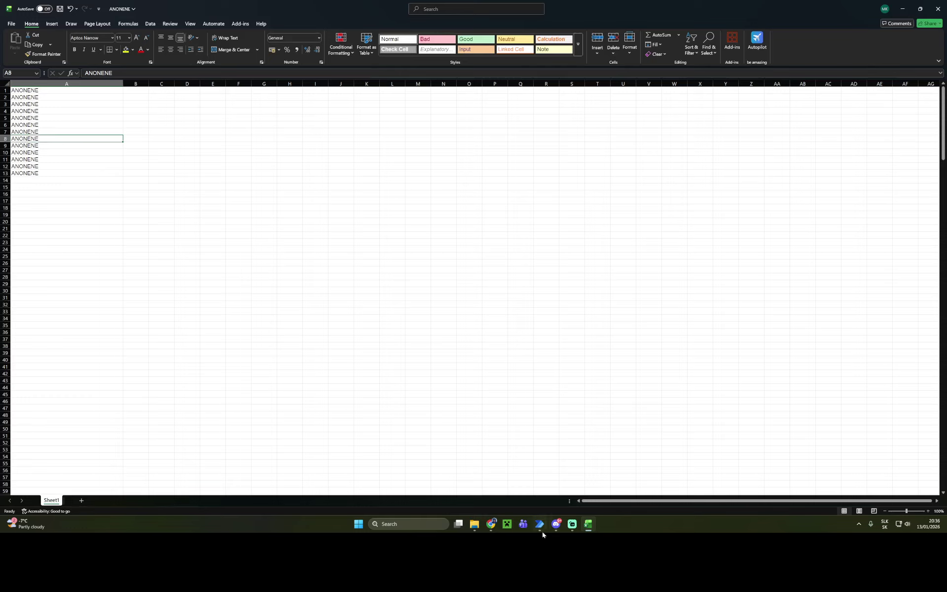
Switch to Power Automate and save the Insert row to Excel worksheet action with row index %FirstFreeRowOnColumn - 6%.
mouse_move(539, 524)
left_click(561, 481)
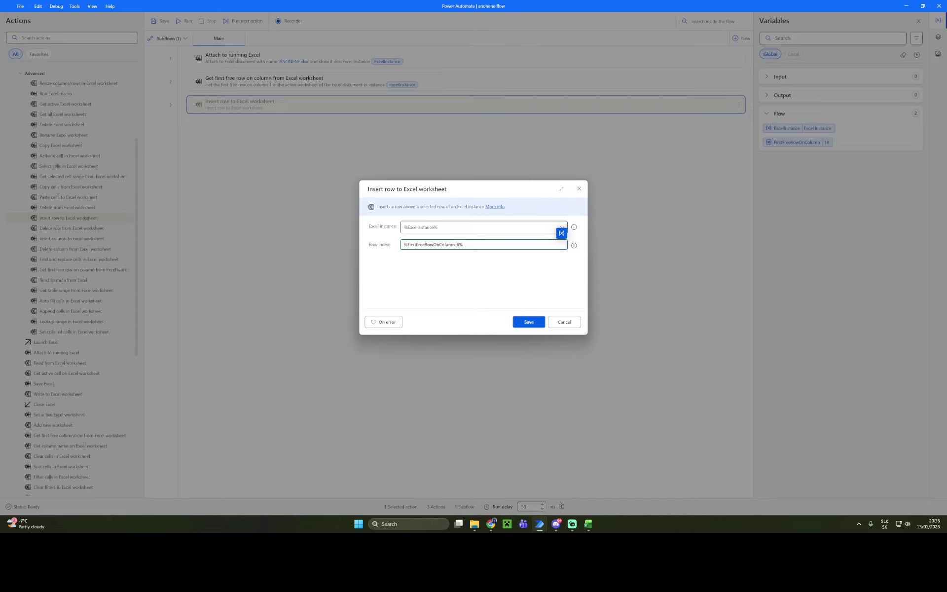
left_click(529, 324)
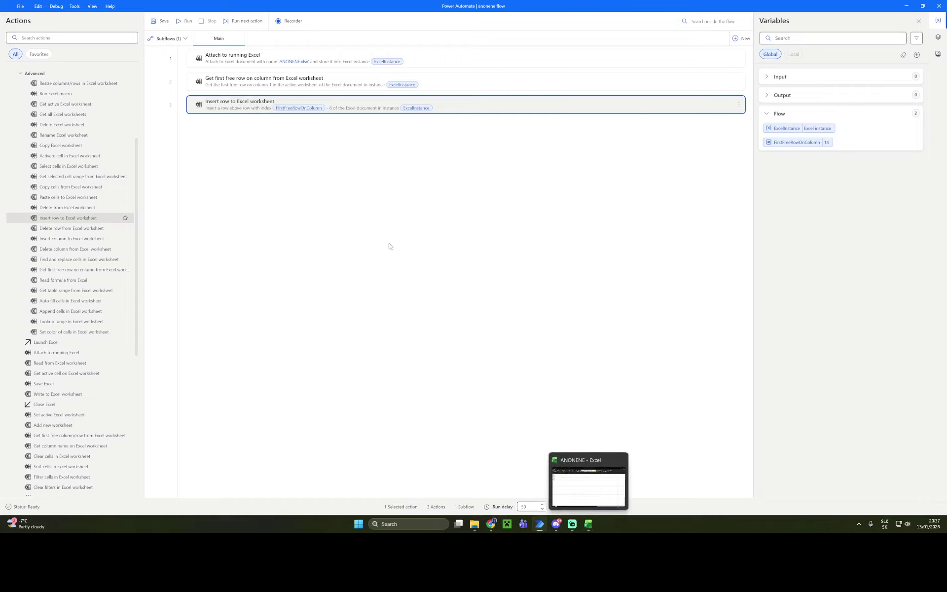
Run the flow, then switch to Excel and select cell A8 to check the inserted row.
left_click(185, 20)
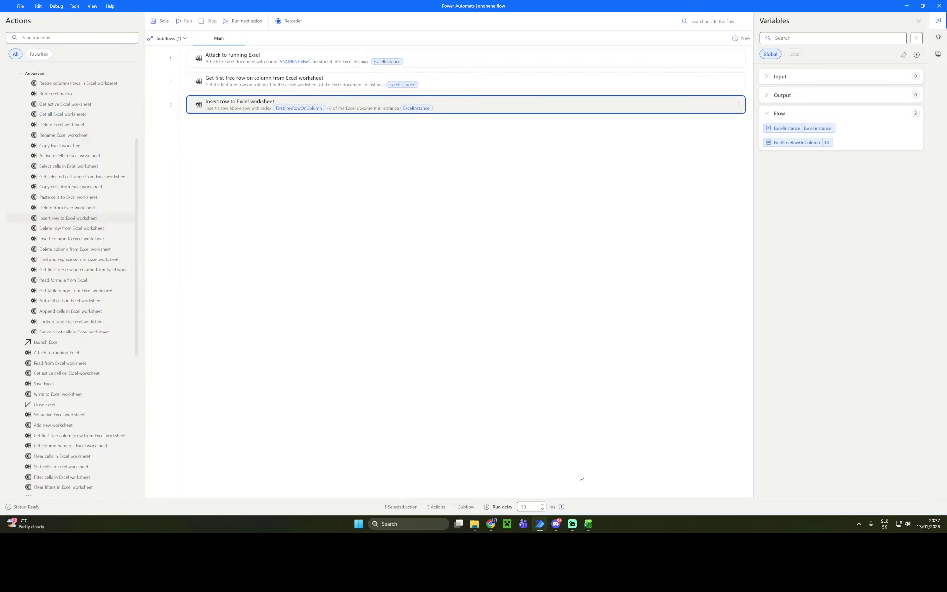
left_click(589, 524)
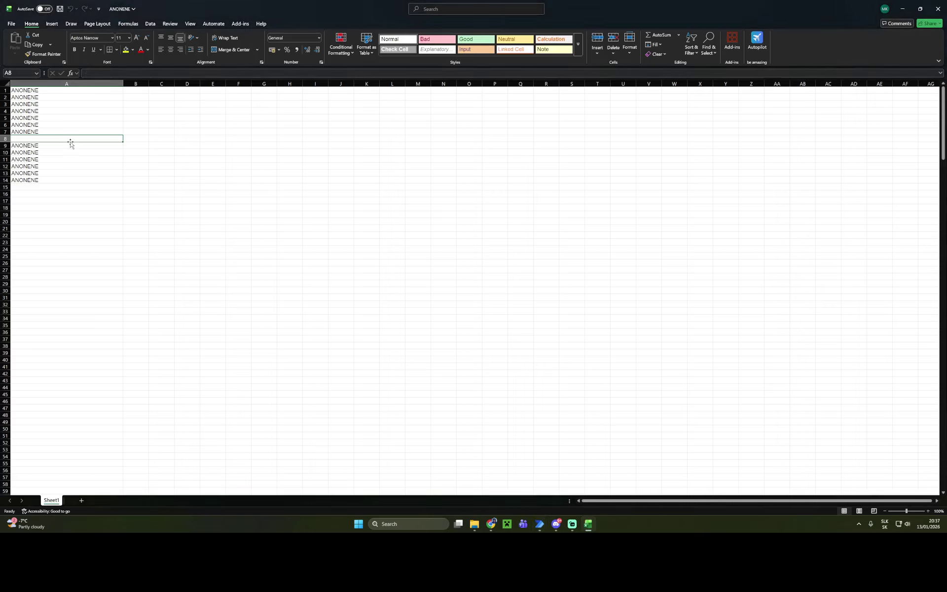
left_click(88, 145)
left_click(86, 139)
Switch to Power Automate, reopen the Insert row to Excel worksheet action, review its row index expression and save it.
left_click(542, 525)
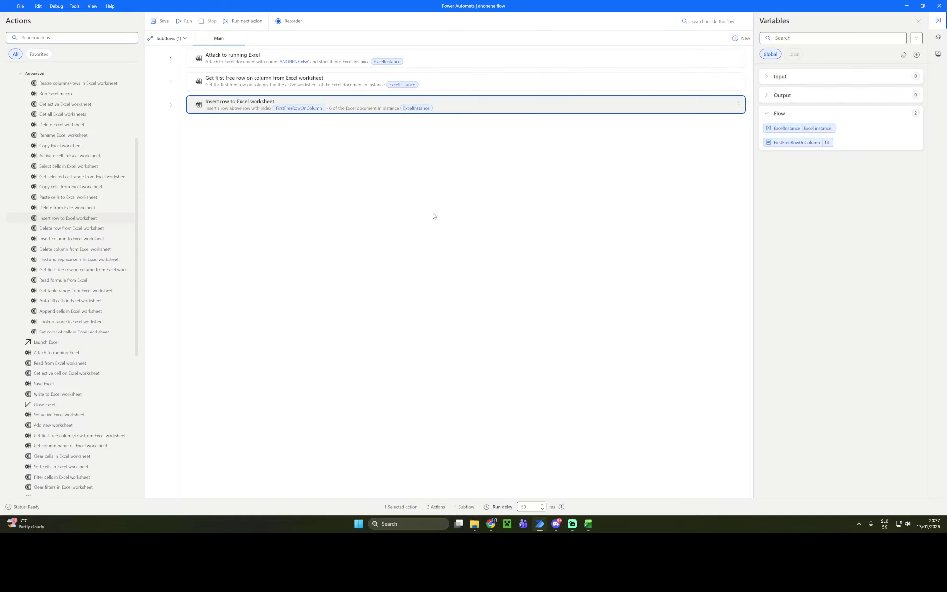
double_click(338, 104)
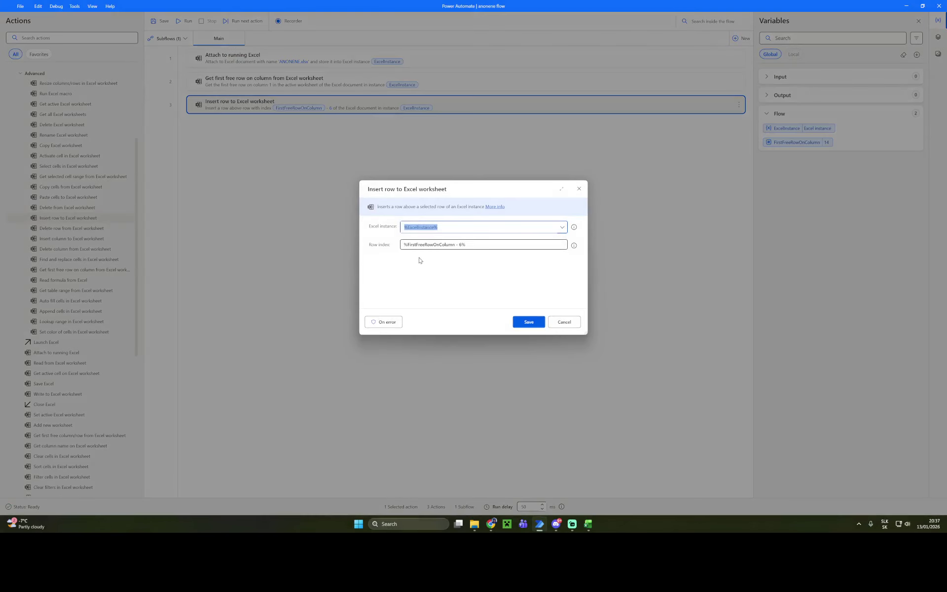
left_click(463, 245)
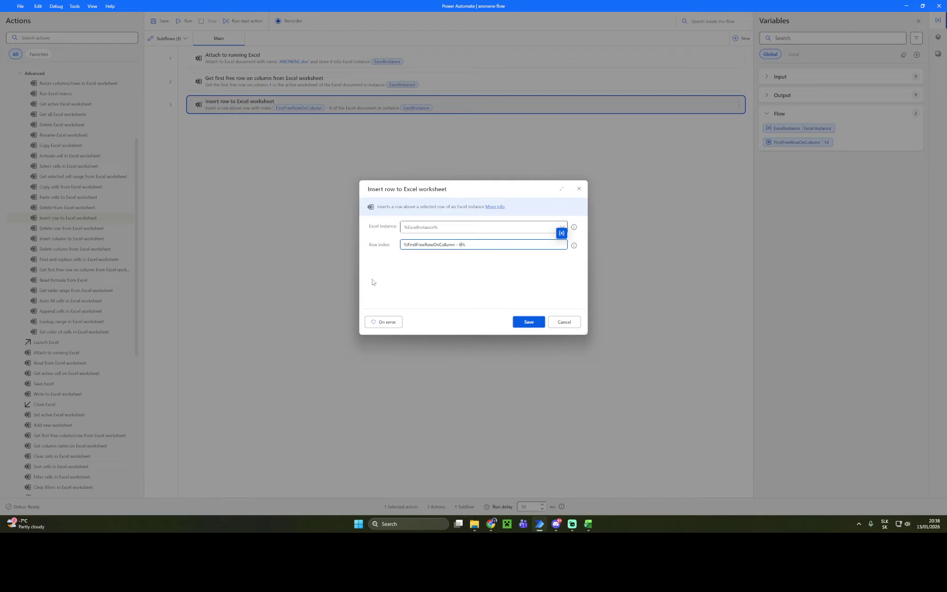
left_click(527, 322)
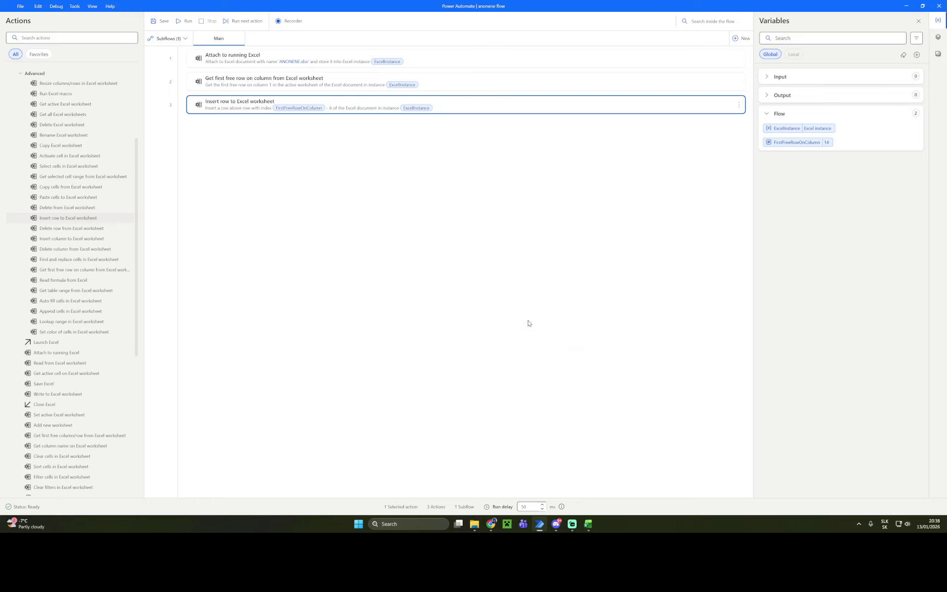